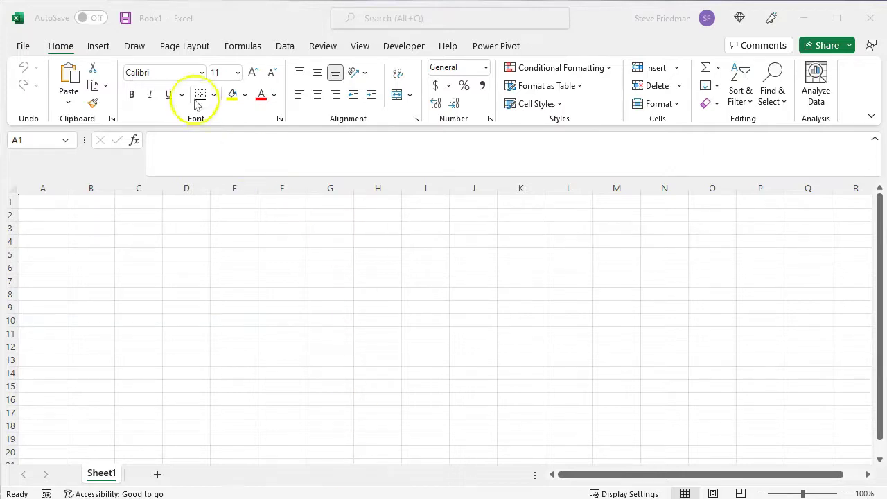
Import data from the picture file "Image to import - YouTube Screenshot" in the "Convert an image to a spreadsheet" folder
left_click(284, 47)
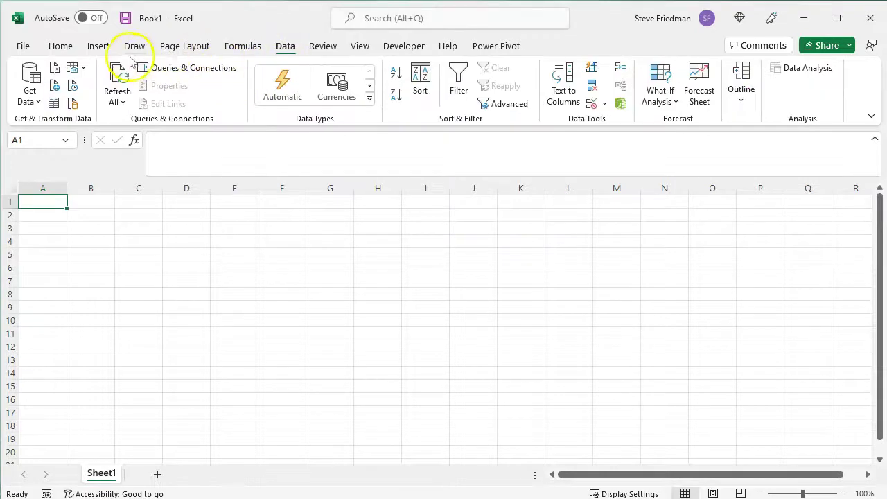
left_click(83, 69)
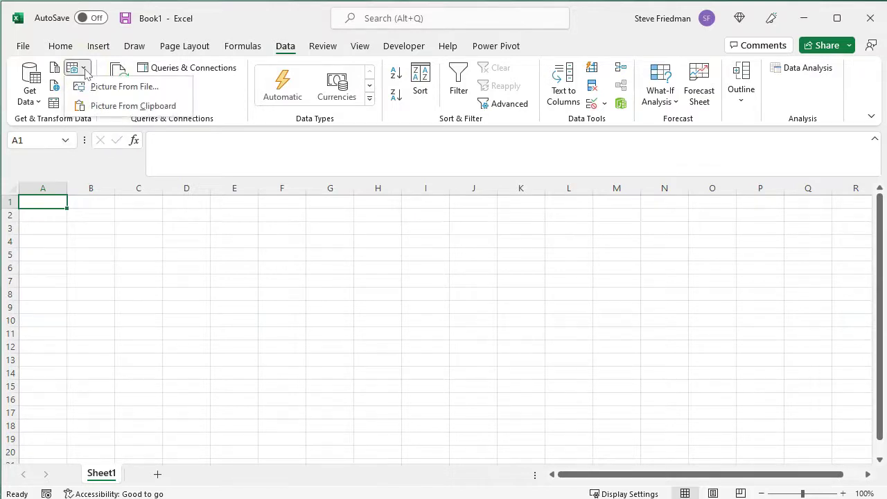
left_click(117, 90)
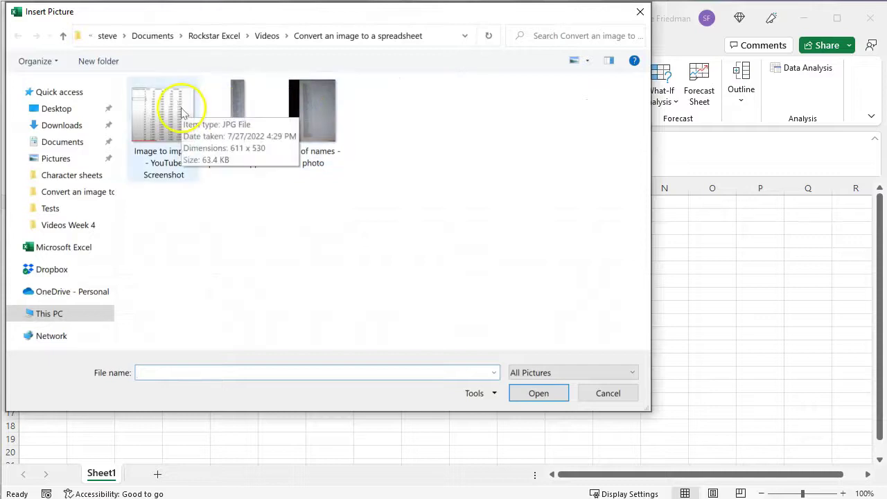
left_click(182, 112)
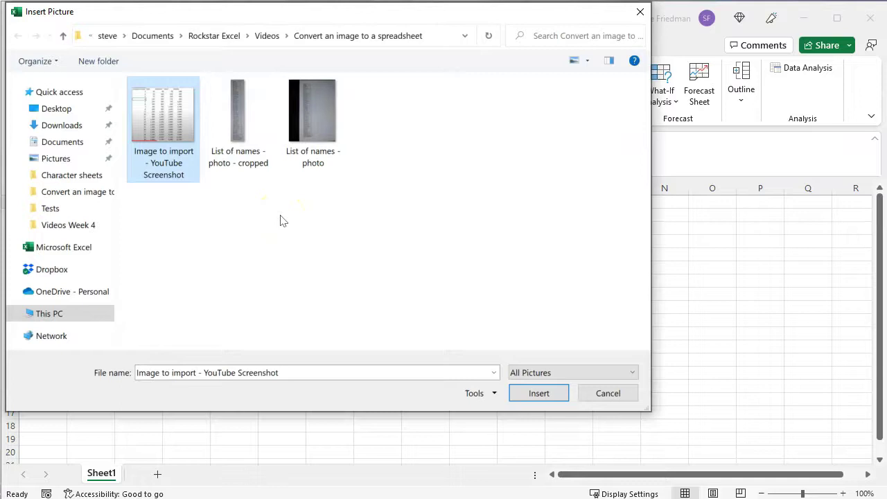
left_click(329, 239)
left_click(540, 393)
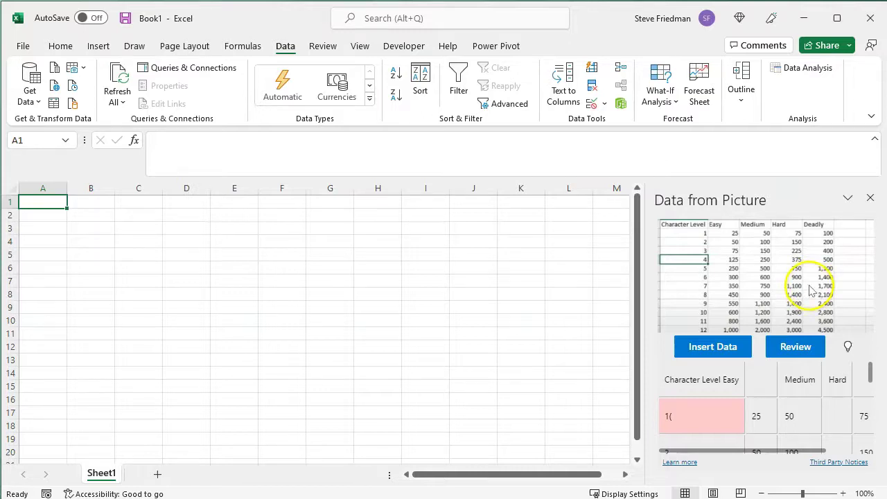
Review the flagged picture values, correcting the first Character Level entry to 1 and accepting the rest, and insert the data at A1
left_click(796, 346)
left_click(745, 449)
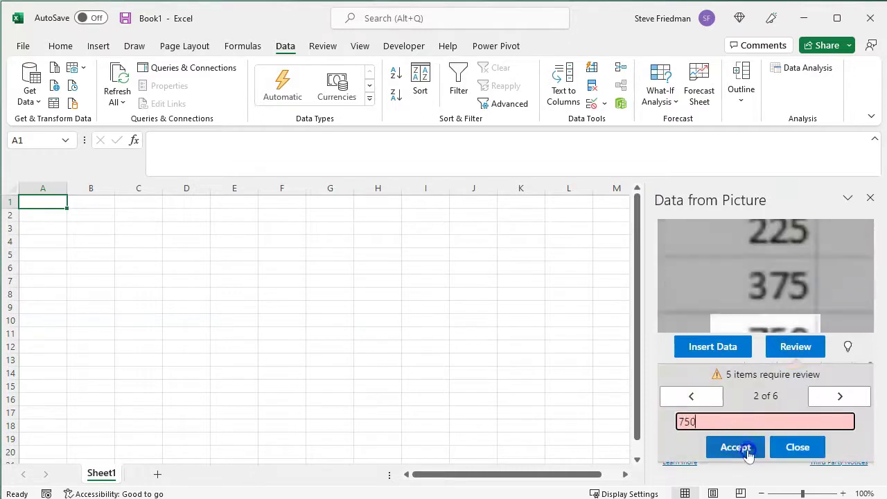
left_click(747, 450)
left_click(747, 451)
left_click(747, 451)
left_click(747, 450)
left_click(747, 451)
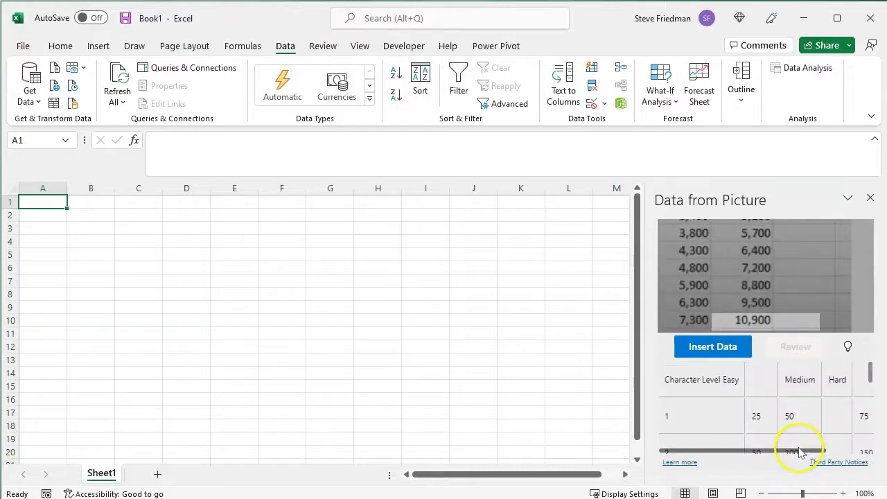
left_click(736, 347)
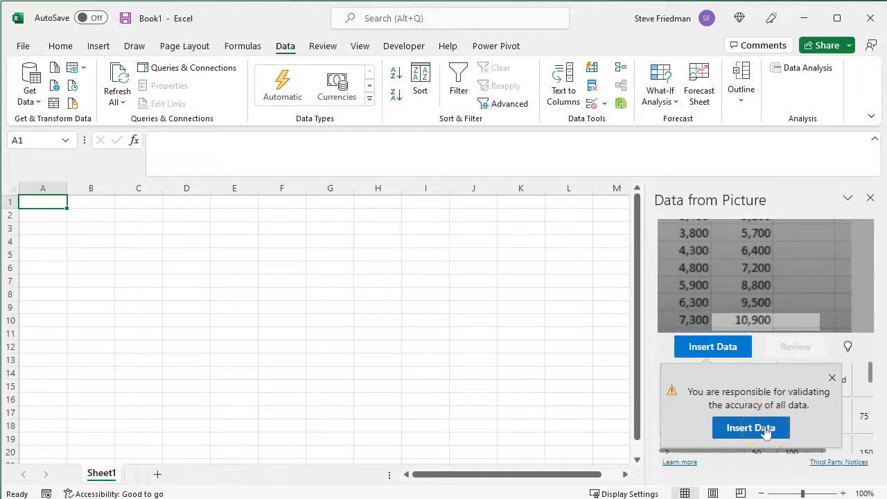
left_click(765, 430)
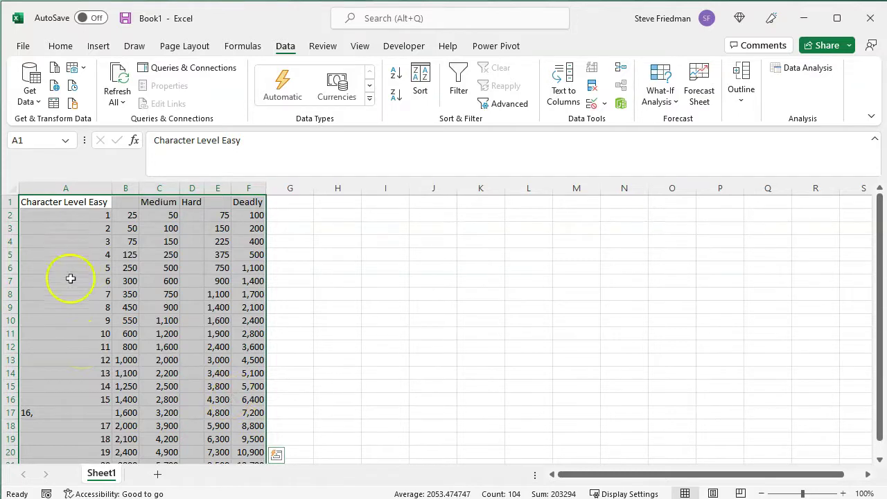
Correct the misread value in cell A17 to 16 by removing the stray comma
left_click(76, 359)
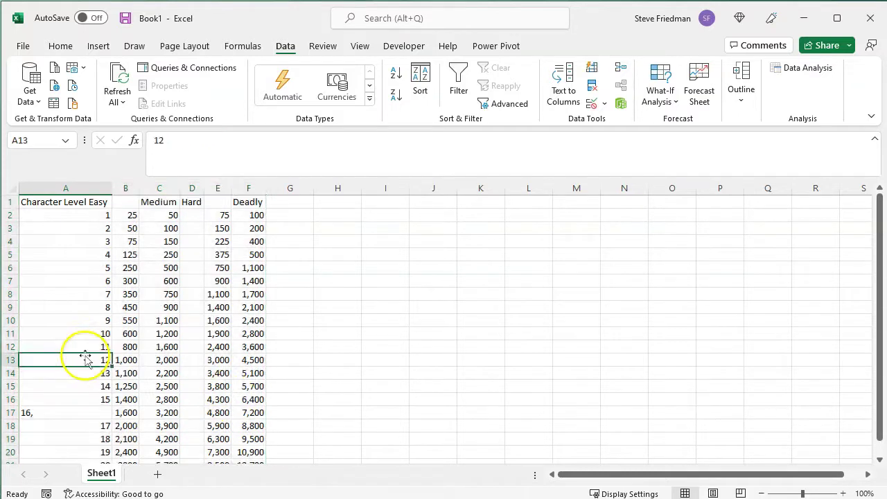
left_click(67, 413)
left_click(206, 140)
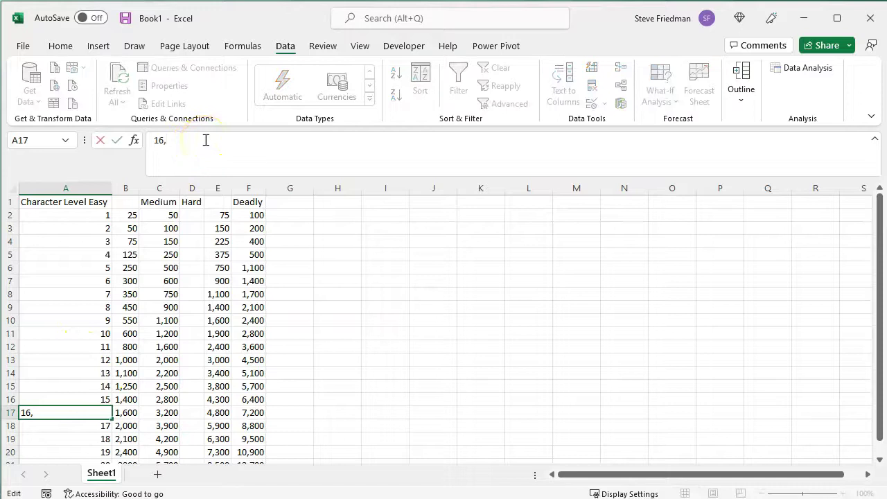
key("BackSpace")
key("Return")
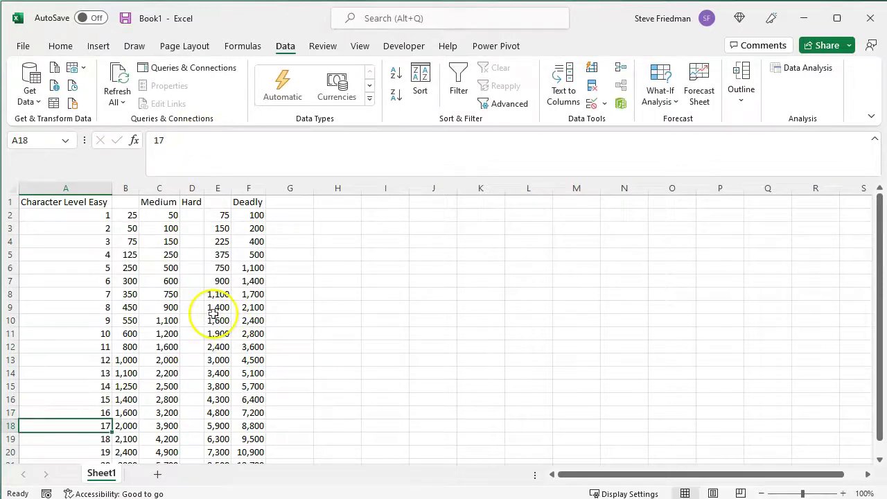
Fill the "Hard" header from cell D1 into E1, above its values
scroll(218, 311, "down", 3)
scroll(214, 307, "up", 3)
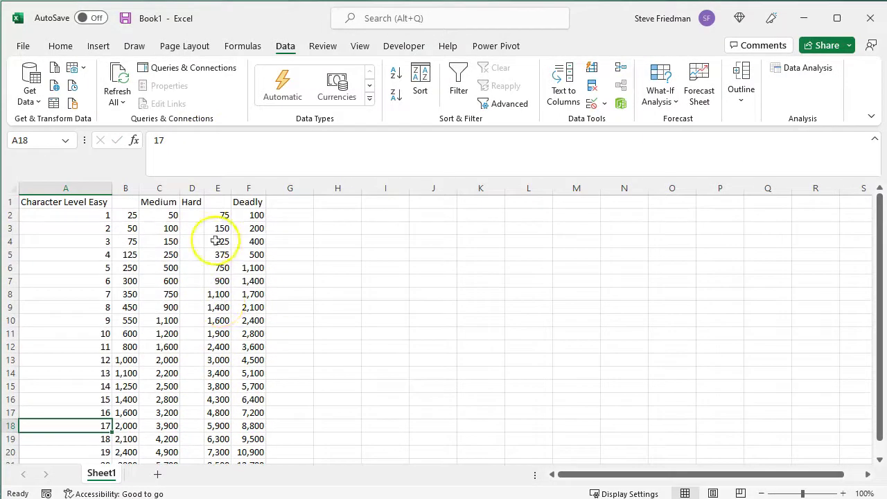
left_click(199, 201)
left_click_drag(207, 202, 225, 202)
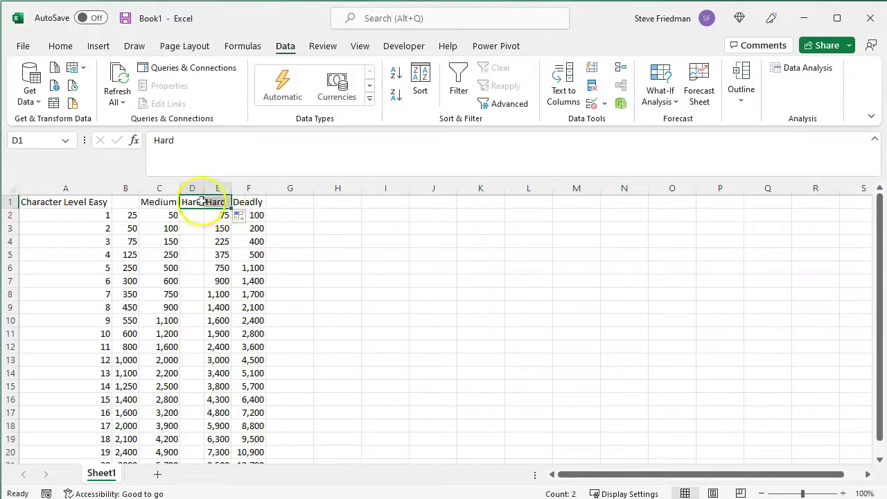
Delete column D, which holds only the duplicate "Hard" header
left_click(193, 201)
left_click(192, 188)
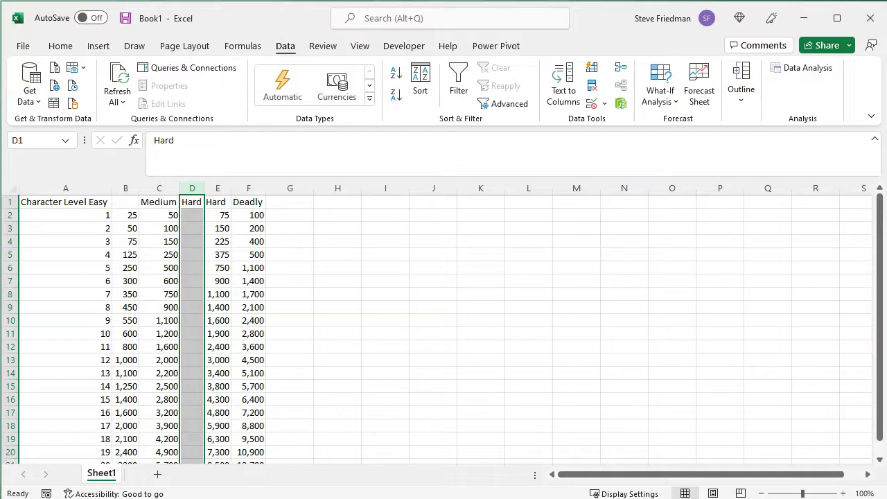
left_click(60, 46)
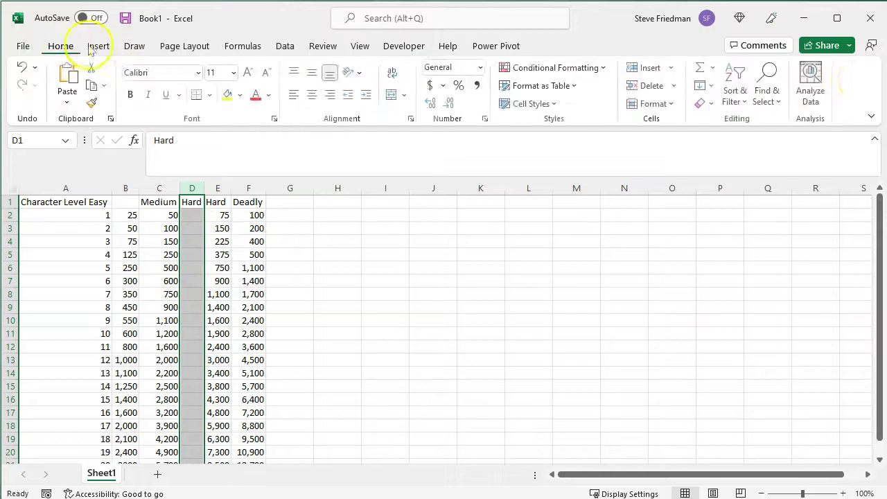
left_click(649, 85)
left_click(310, 330)
Move the word "Easy" from the header in A1 to B1, leaving "Character Level" in A1
left_click(59, 201)
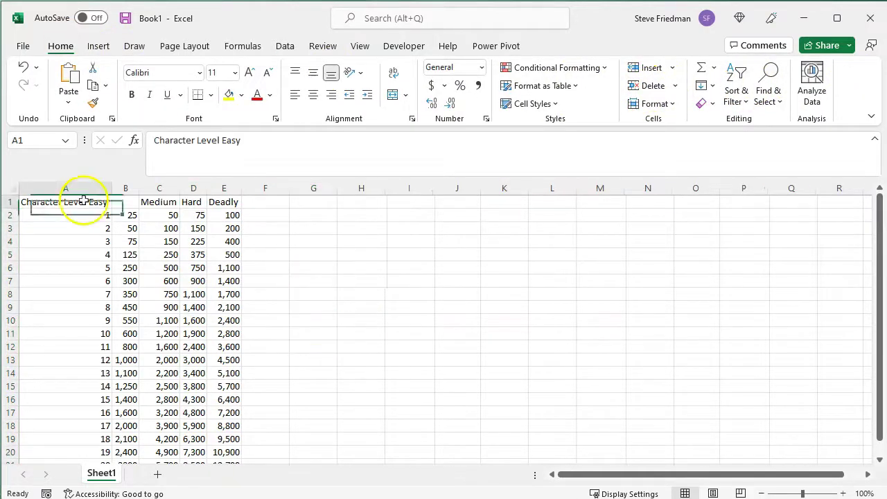
left_click_drag(256, 141, 221, 140)
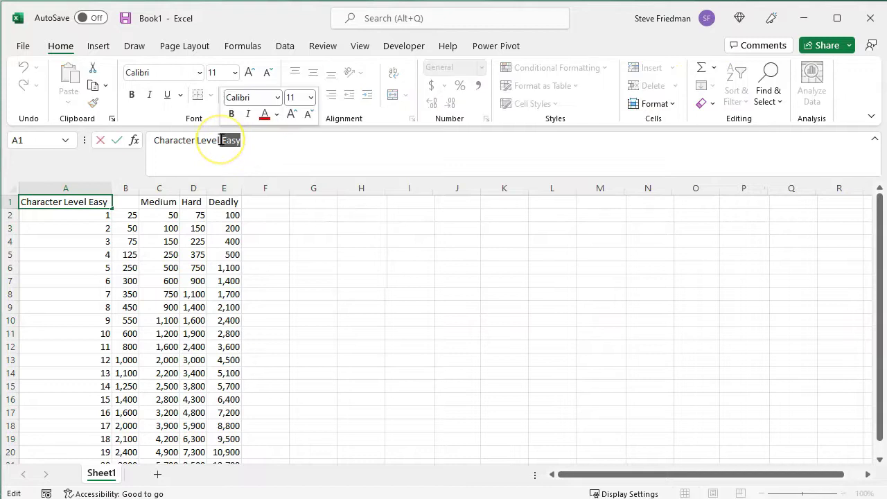
key("ctrl+x")
key("Tab")
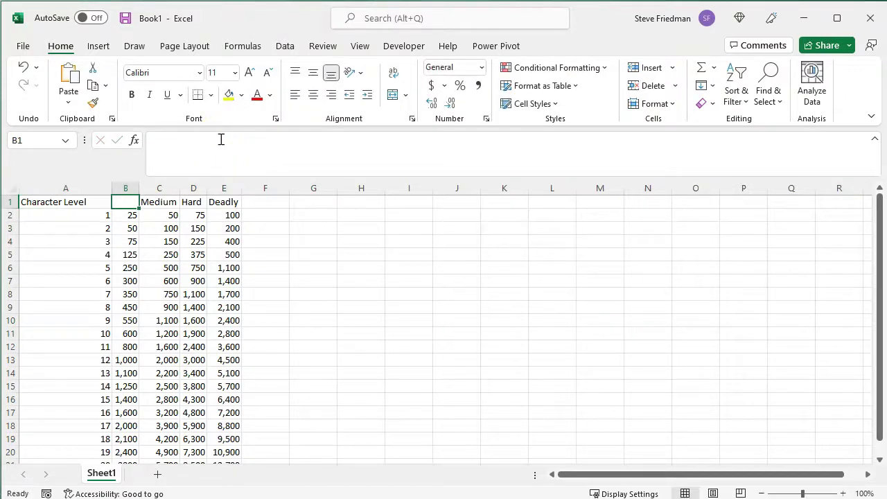
key("ctrl+v")
key("Return")
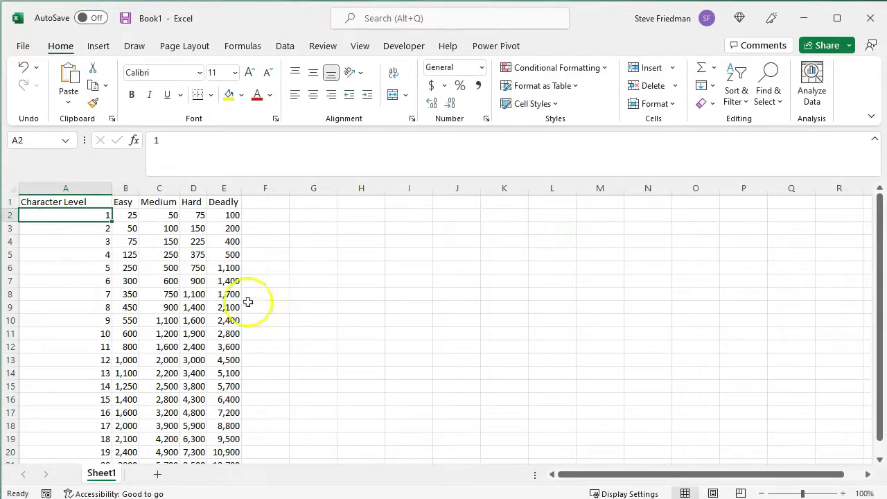
scroll(396, 292, "down", 2)
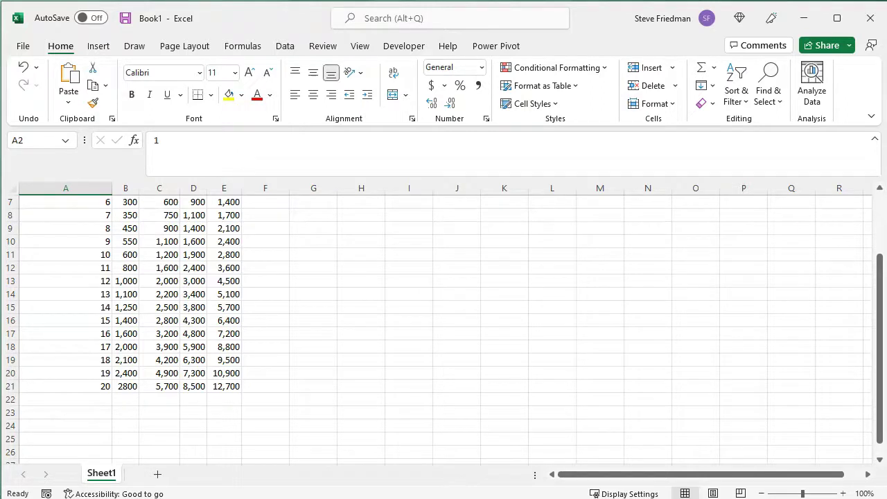
Add a new worksheet and import data into it from the picture file "List of names - photo - cropped"
left_click(157, 474)
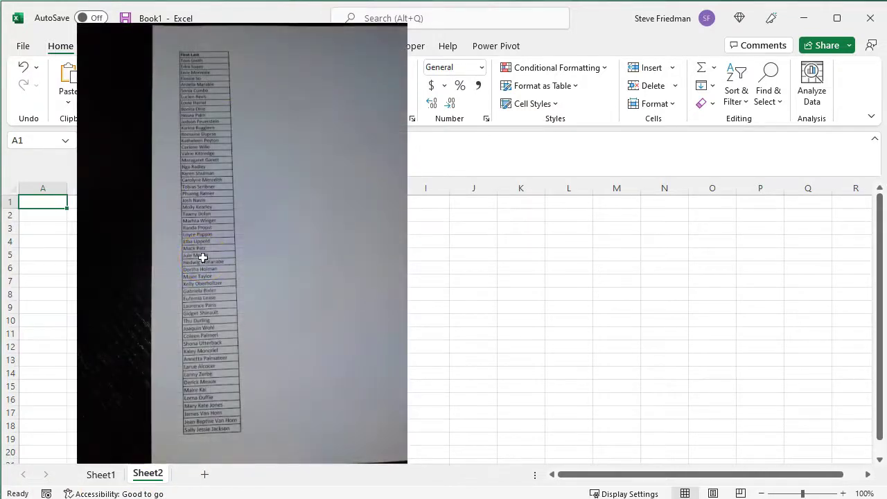
left_click(198, 241)
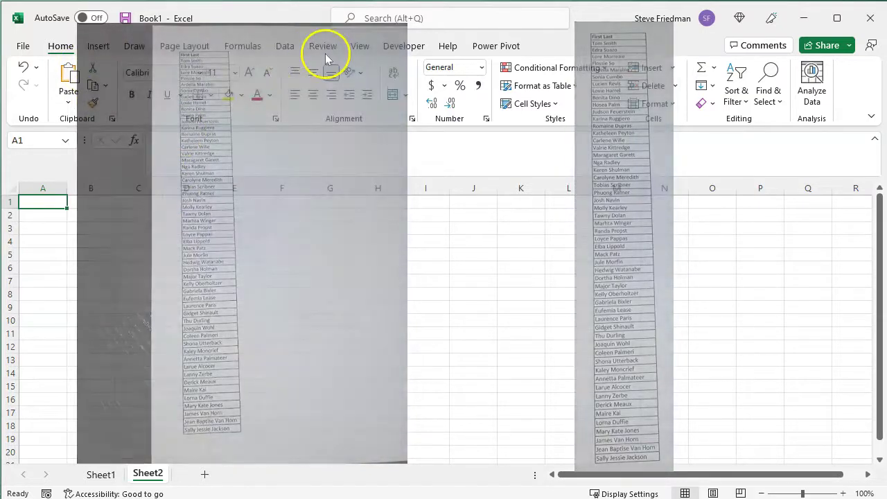
left_click(285, 46)
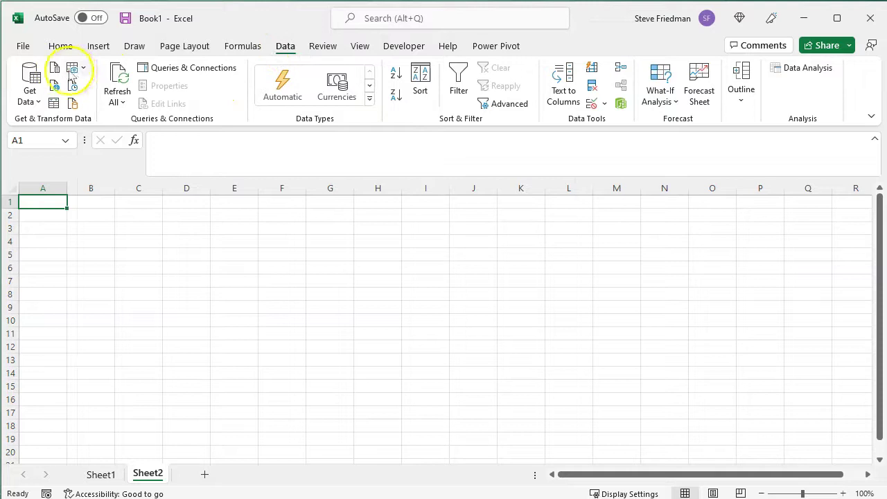
left_click(75, 68)
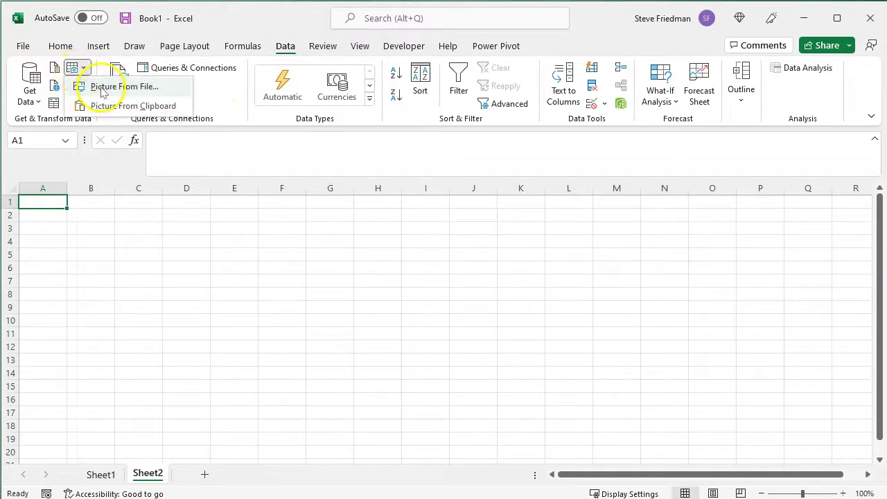
left_click(100, 88)
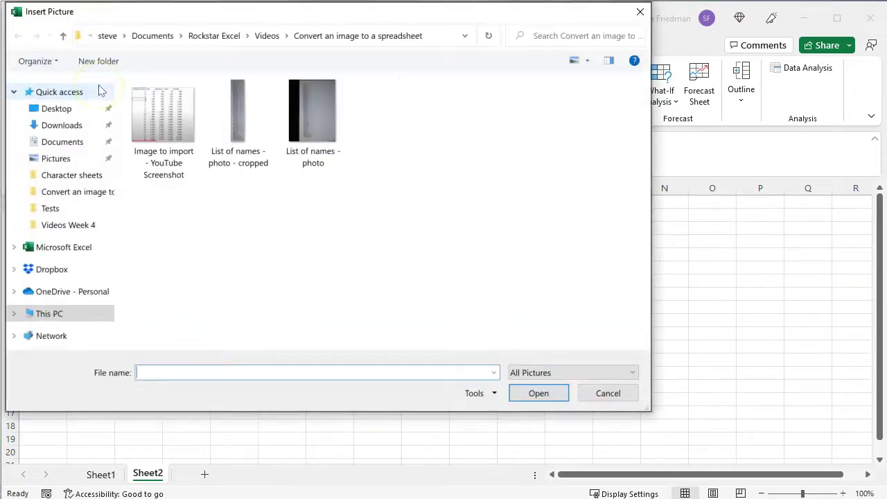
left_click(238, 119)
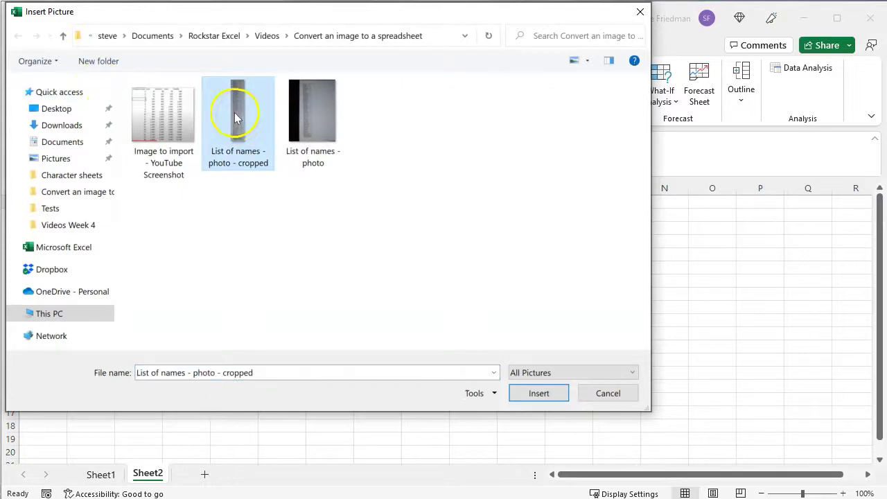
left_click(535, 393)
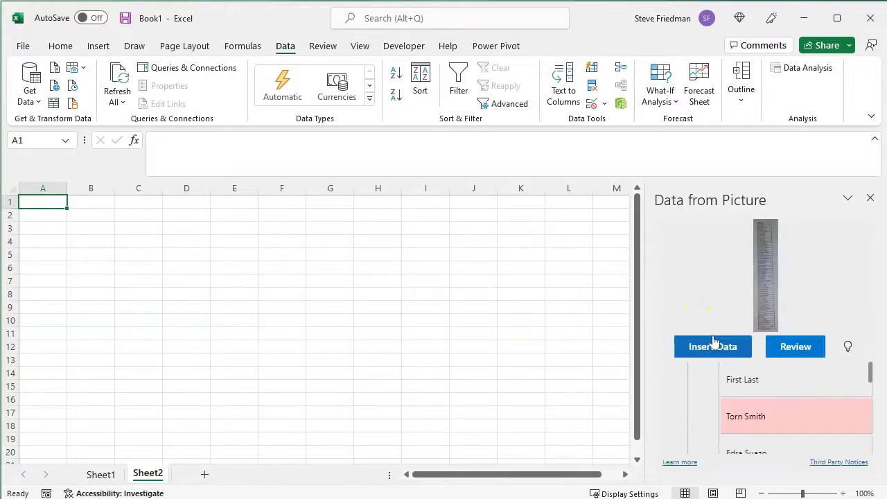
Review the flagged items and correct the first name by replacing the misread "rn" with "m", accepting the fix
left_click(795, 352)
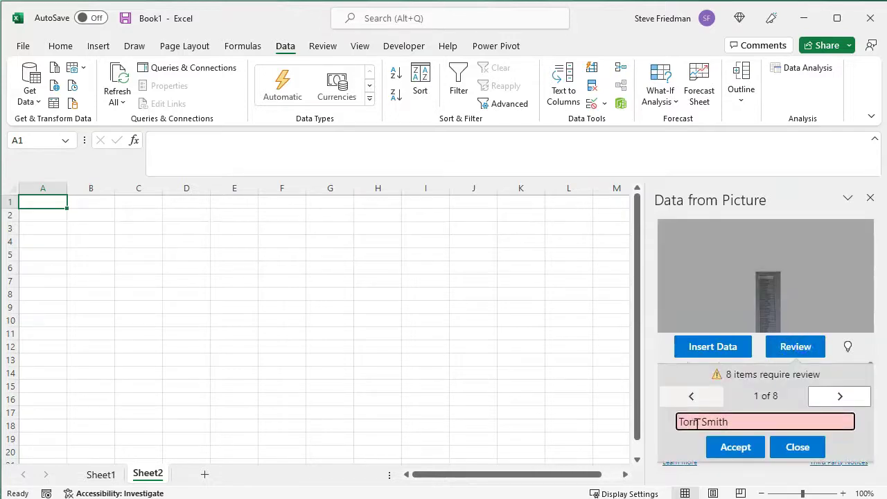
left_click_drag(688, 424, 698, 424)
type("m")
left_click(739, 448)
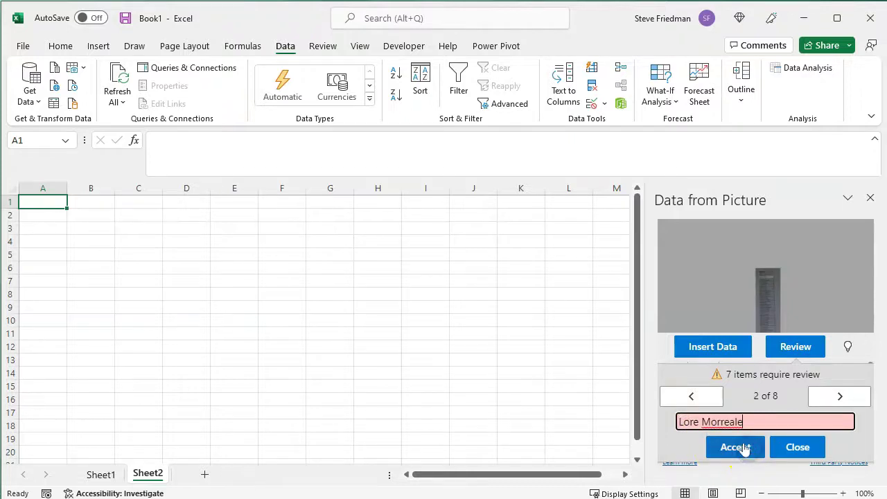
Accept all remaining flagged names in the picture data review as recognized
left_click(742, 449)
left_click(742, 448)
left_click(741, 448)
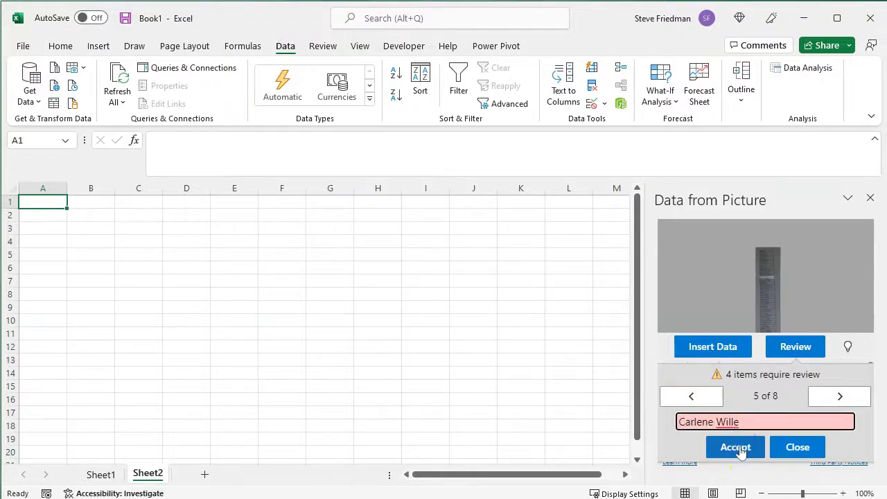
left_click(740, 448)
left_click(740, 448)
left_click(740, 449)
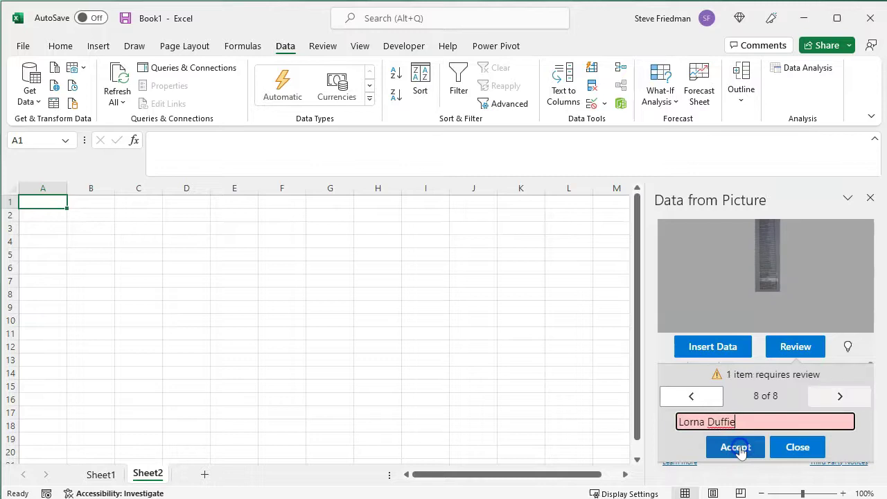
left_click(739, 448)
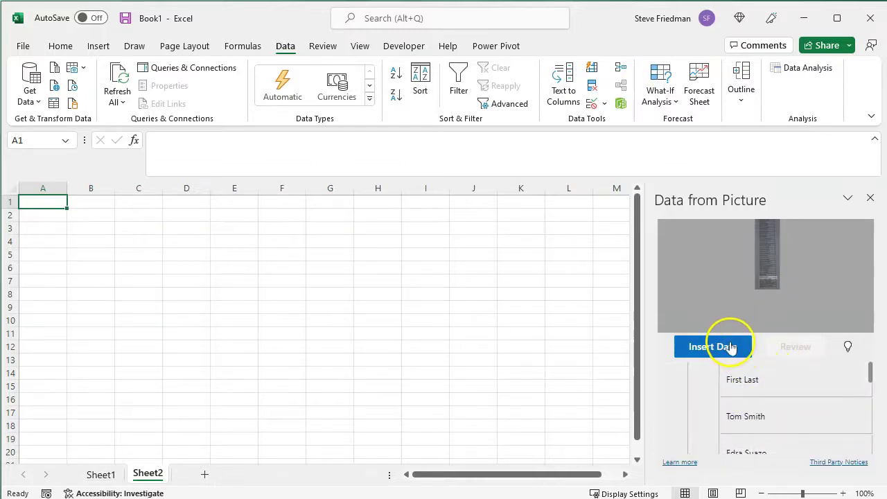
Insert the reviewed list of names into Sheet2 and check how the rows are laid out across the columns
left_click(731, 346)
left_click(751, 427)
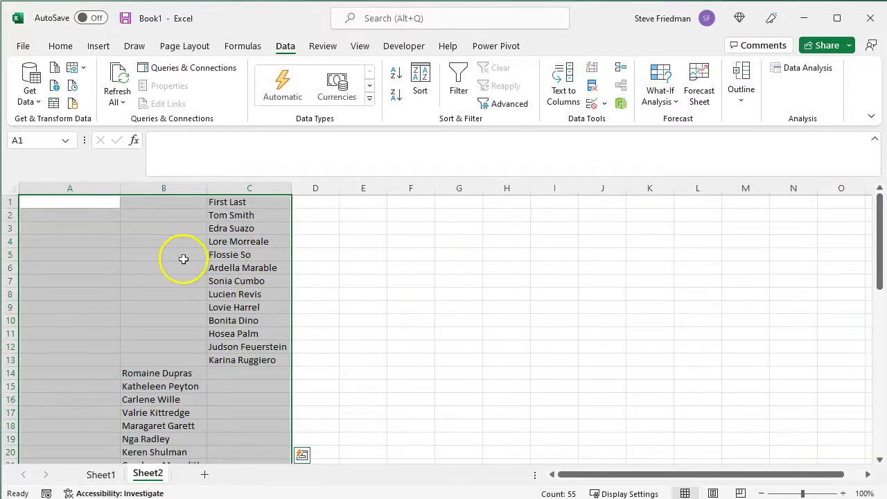
scroll(181, 258, "down", 9)
scroll(186, 258, "up", 9)
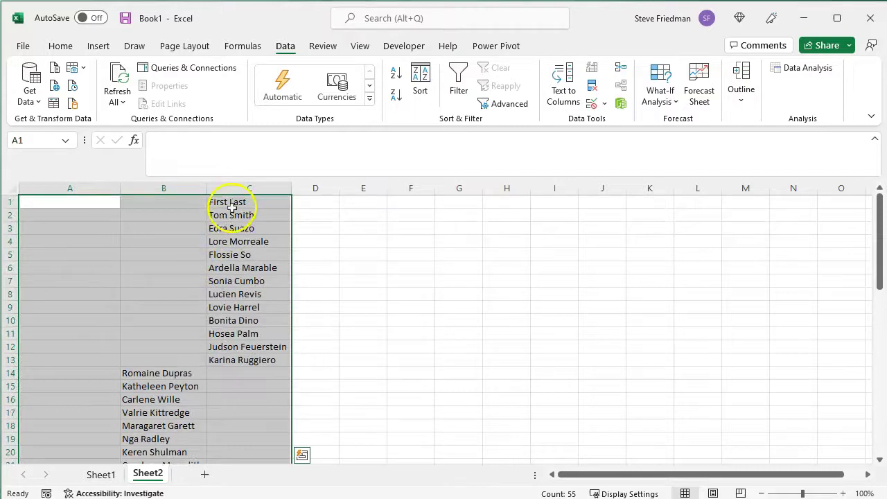
Move the names in C1:C13 and B14:B39 into the same rows of column A to form one continuous list
left_click_drag(232, 207, 247, 366)
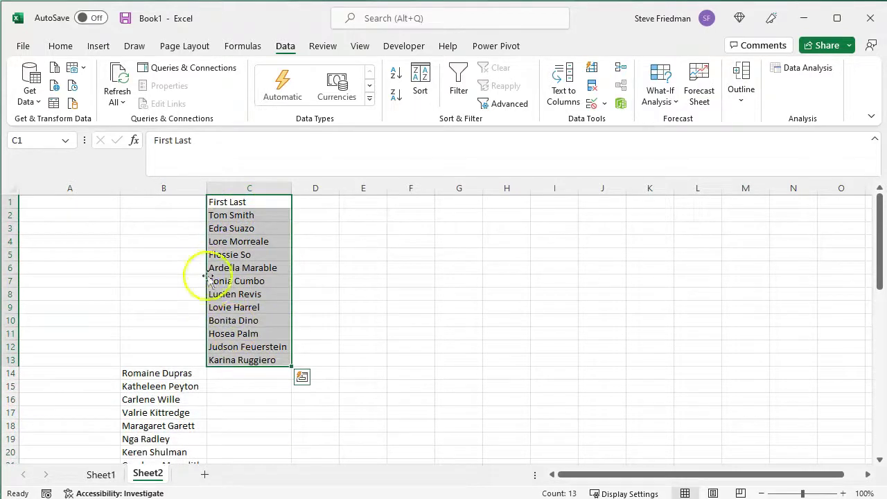
left_click_drag(208, 276, 76, 277)
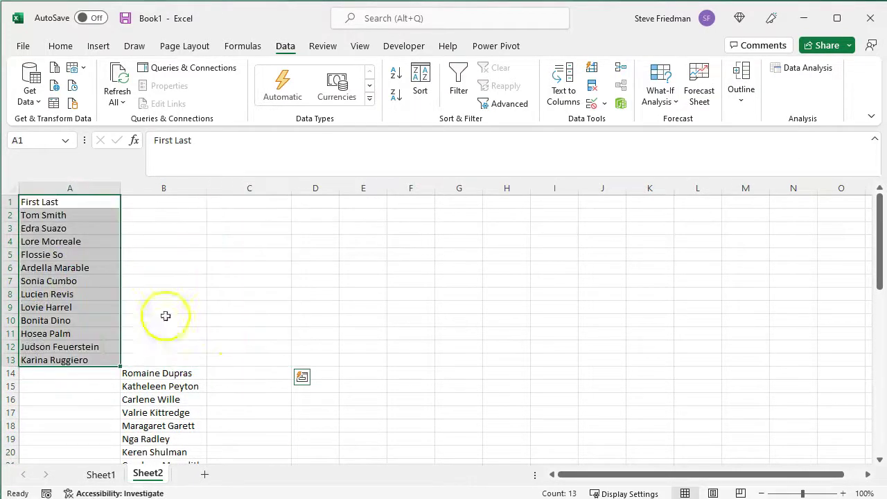
left_click(173, 371)
scroll(208, 361, "down", 6)
scroll(229, 319, "up", 3)
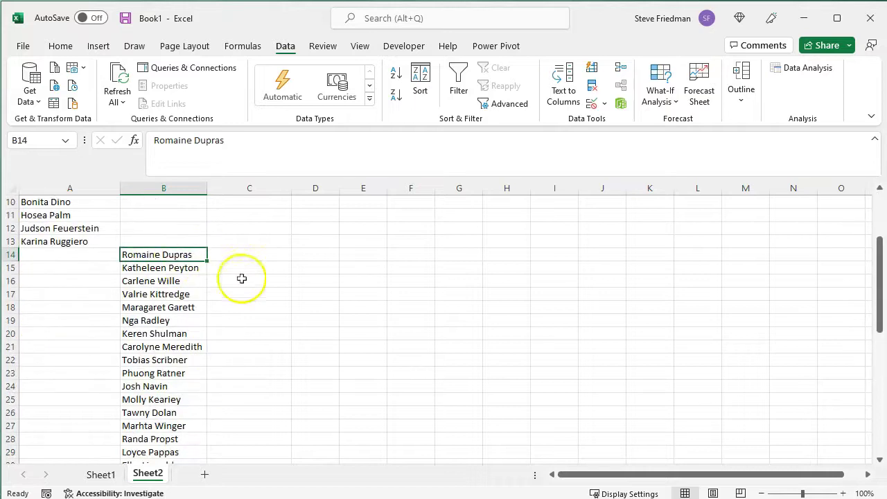
scroll(242, 278, "down", 5)
left_click(162, 386, "shift")
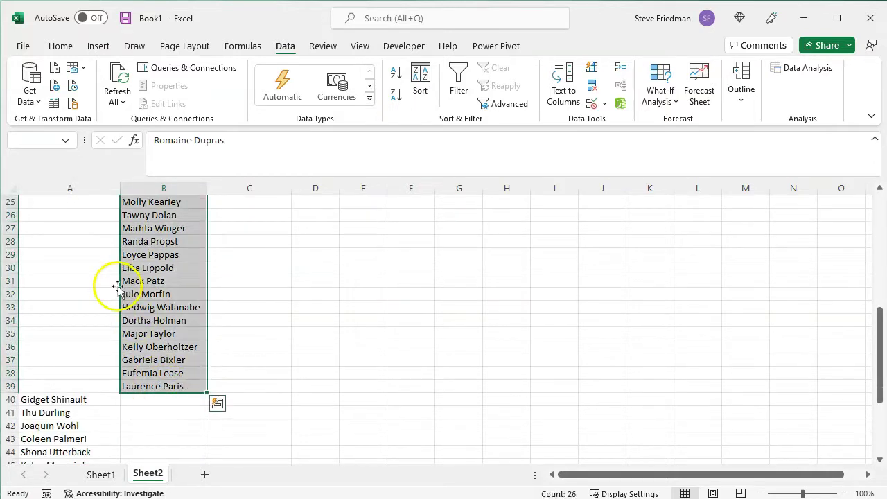
left_click_drag(118, 287, 89, 289)
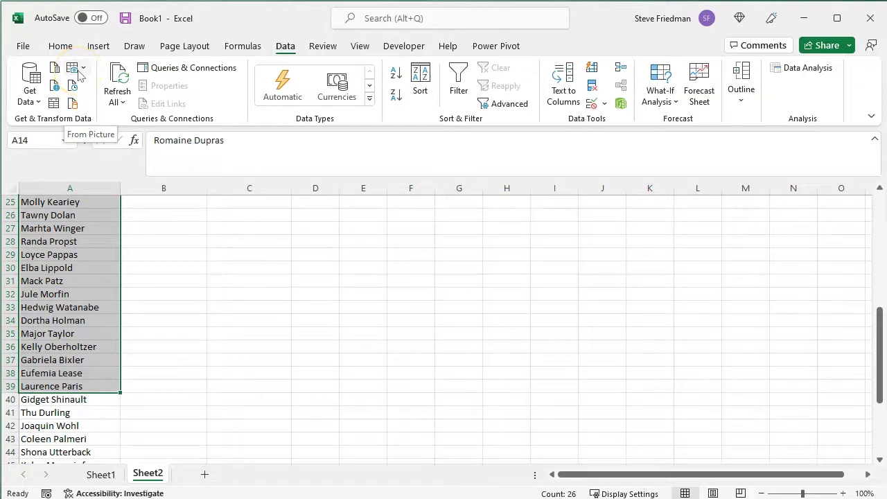
Sign up for Office Insider in the account settings with the Beta Channel, agreeing to the program's terms and conditions
left_click(23, 46)
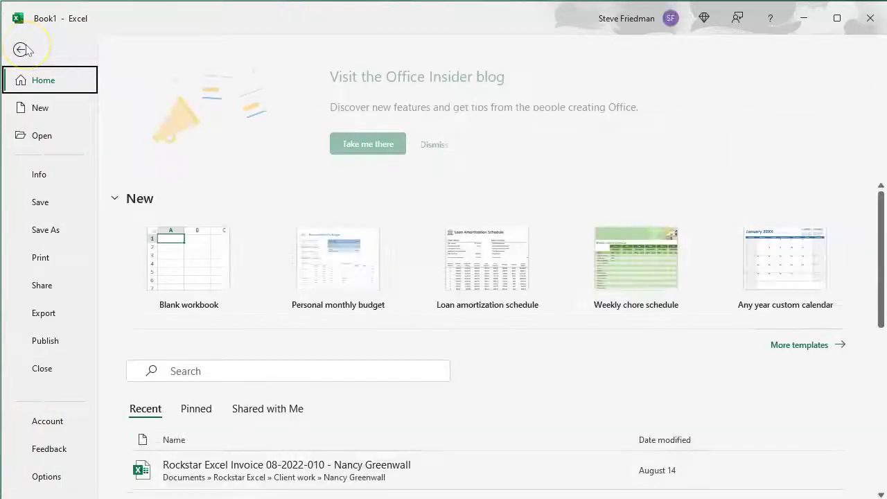
left_click(60, 421)
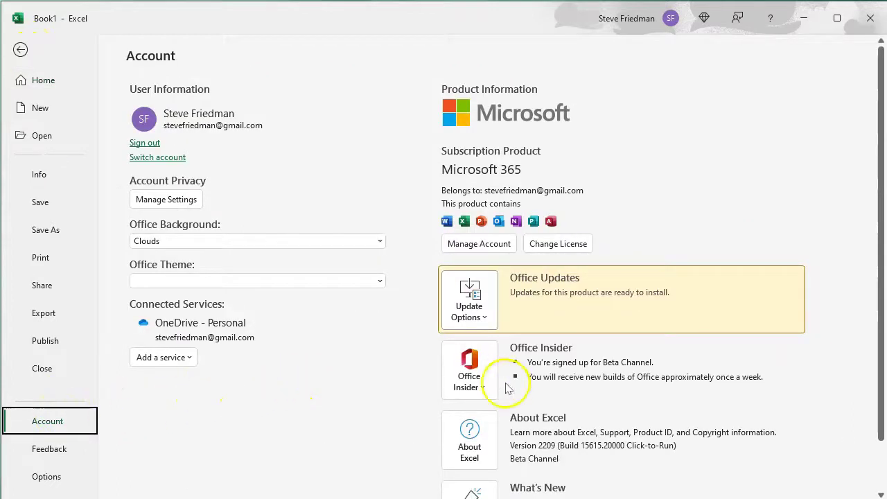
left_click(475, 376)
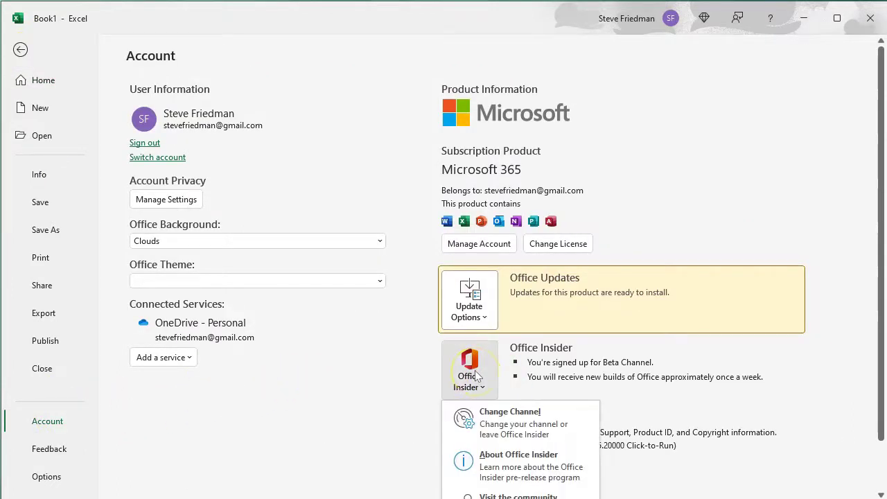
left_click(510, 414)
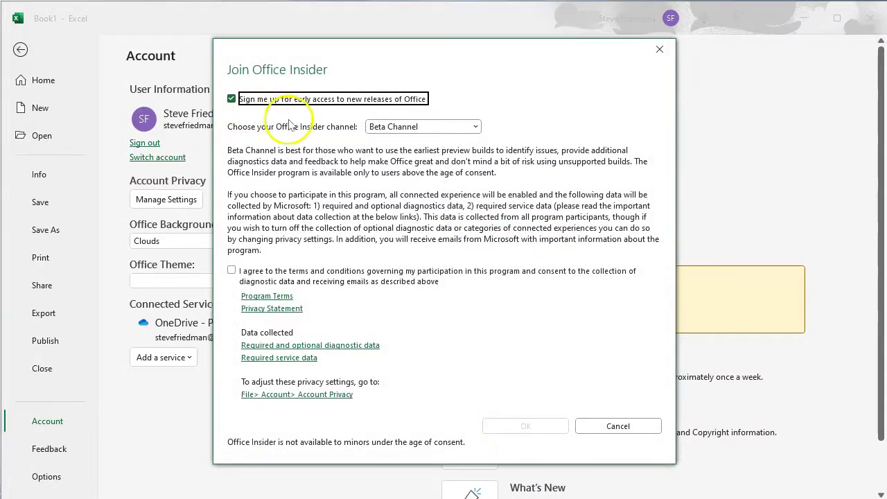
left_click(476, 129)
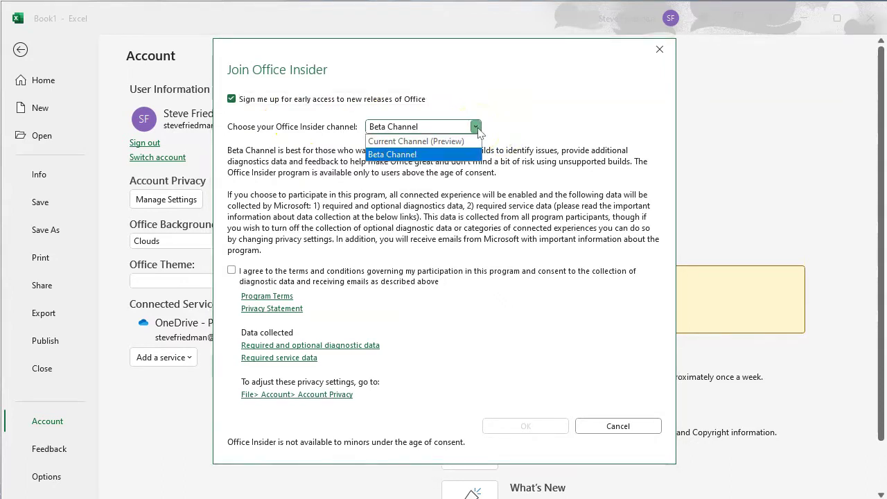
left_click(477, 127)
left_click(499, 276)
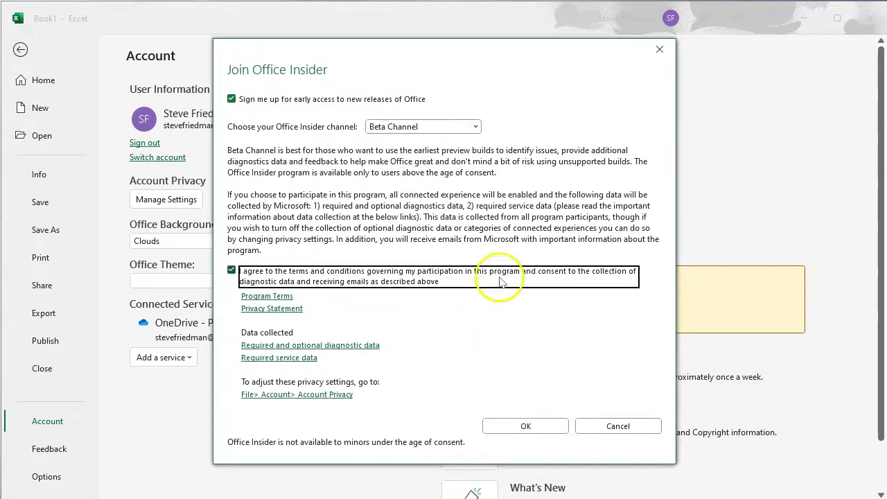
left_click(525, 426)
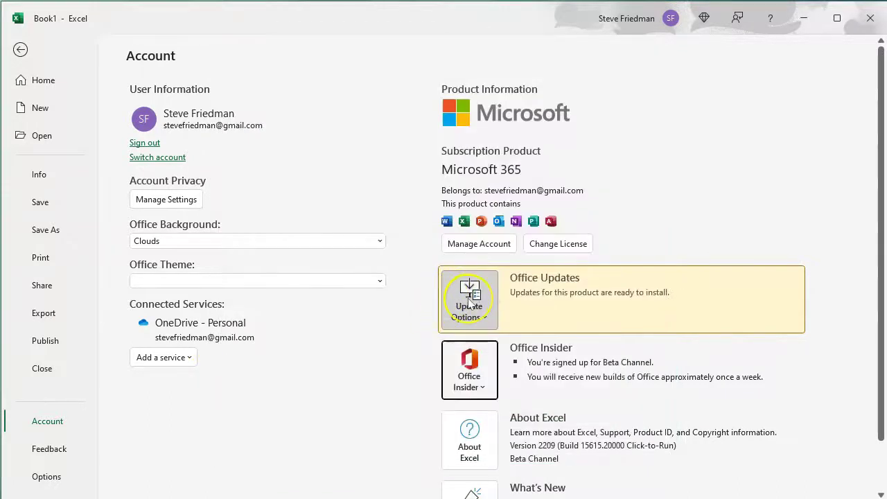
Start updating Office immediately from the account's update options
left_click(469, 298)
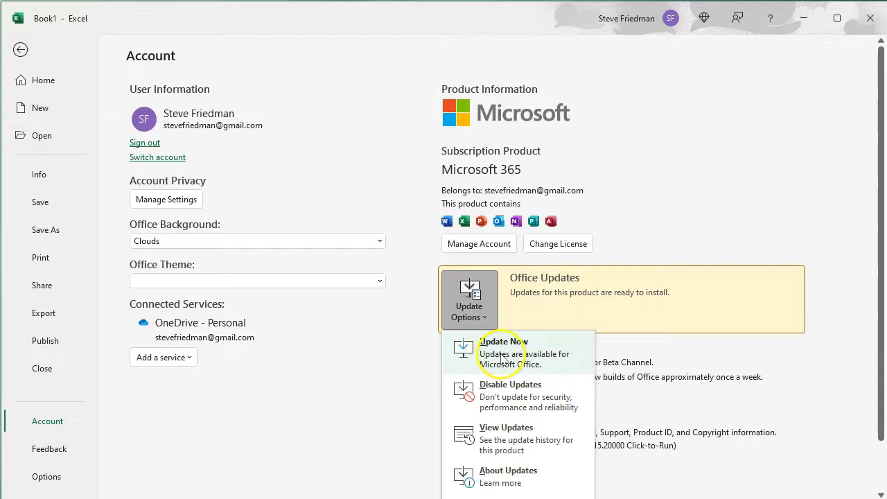
left_click(509, 357)
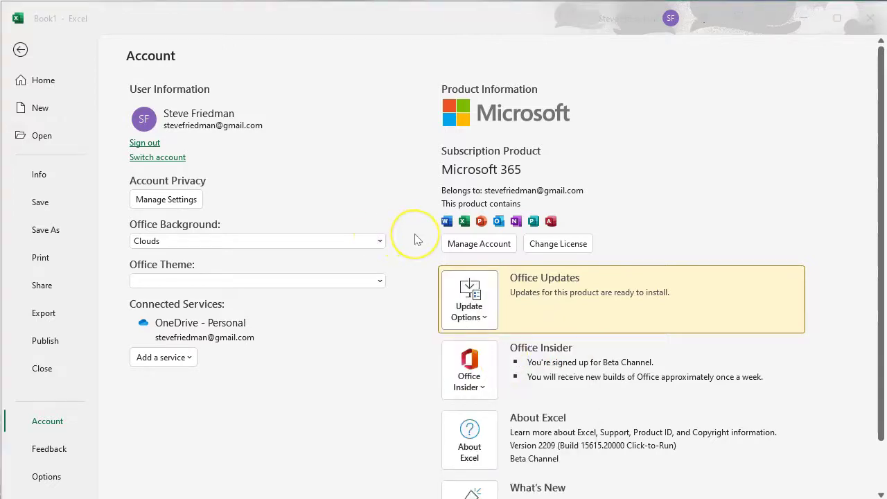